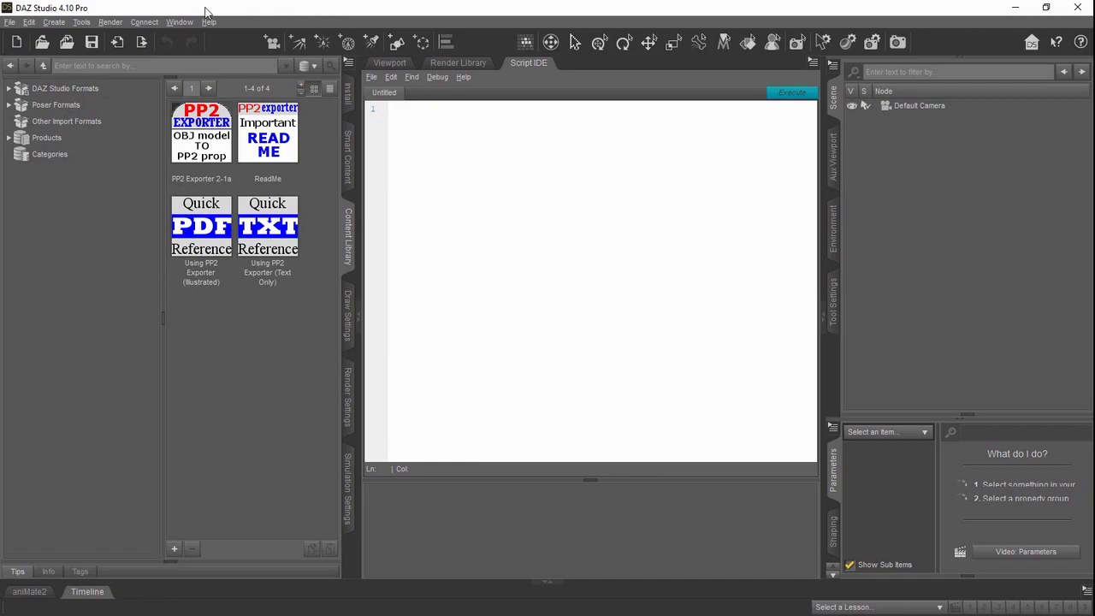
Step: Open the Content Directory Manager from the Content tab of Edit > Preferences
left_click(29, 22)
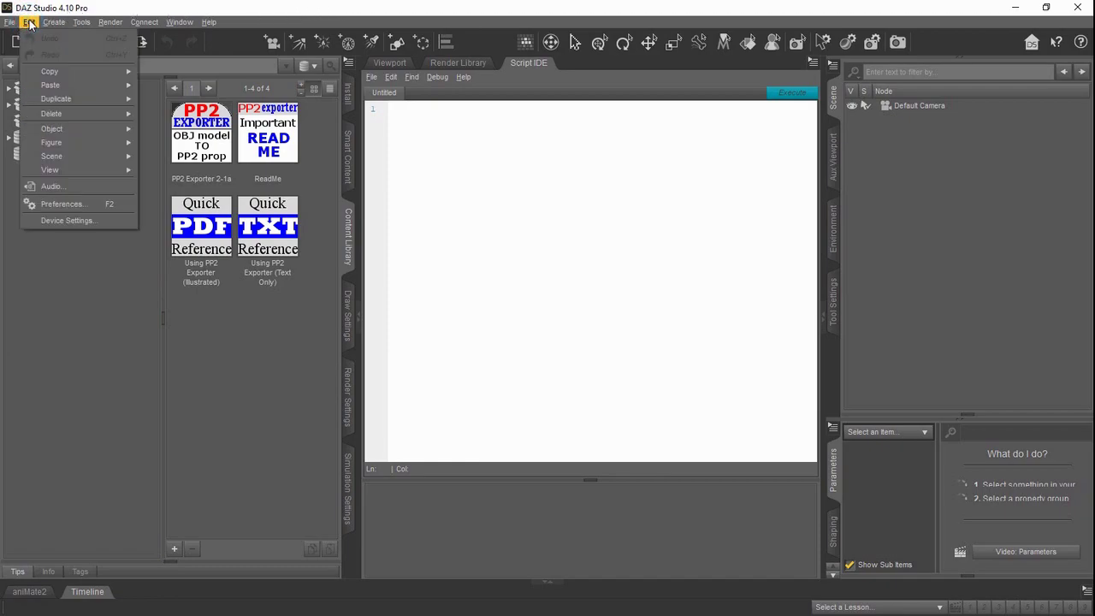
left_click(80, 204)
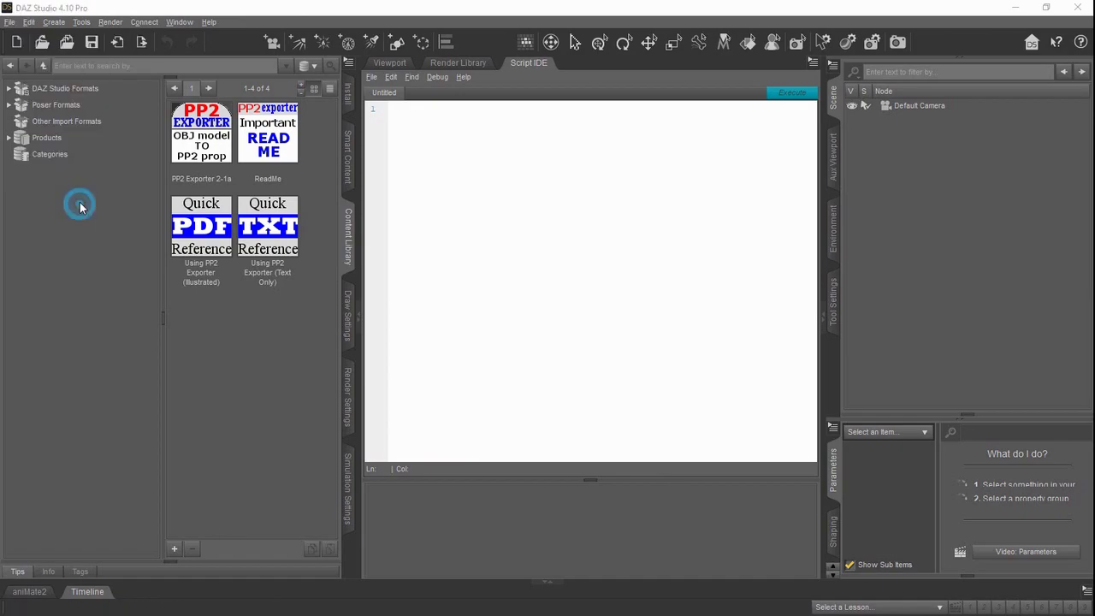
left_click_drag(453, 94, 497, 82)
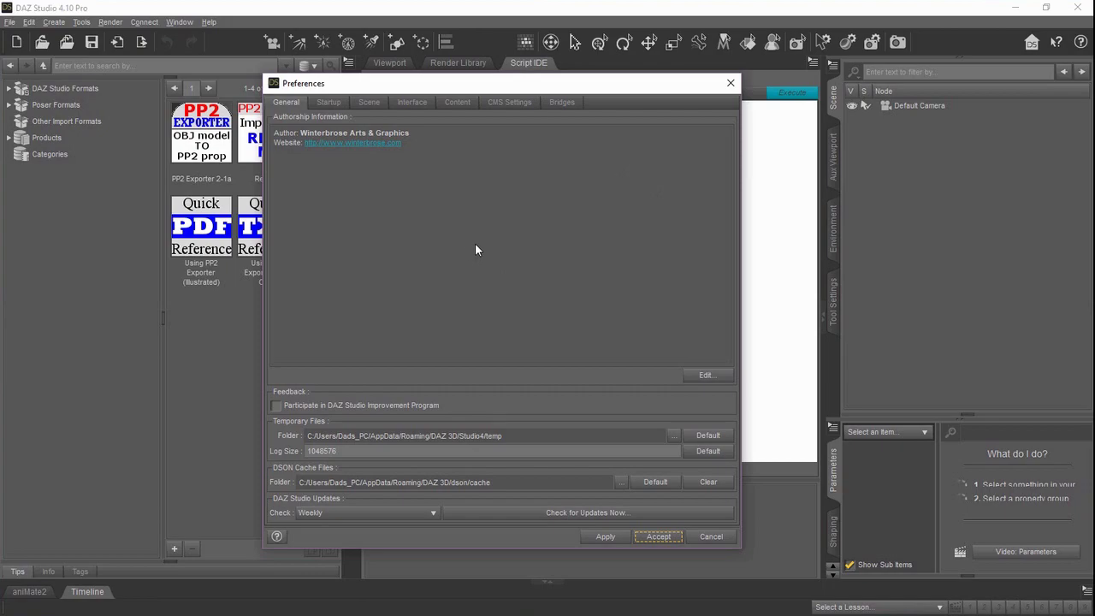
left_click(459, 102)
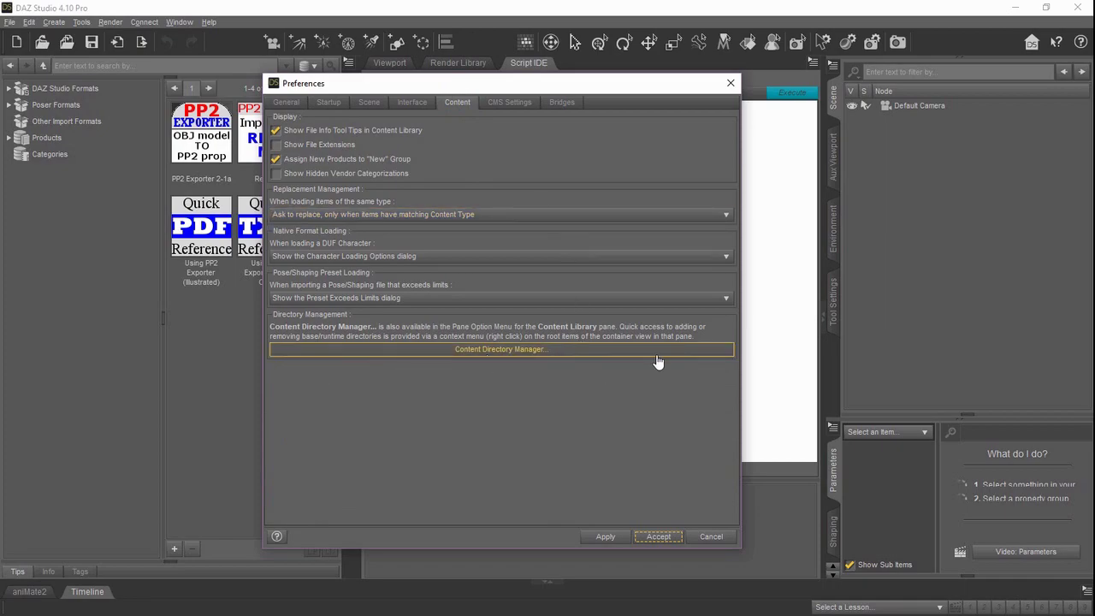
left_click(508, 359)
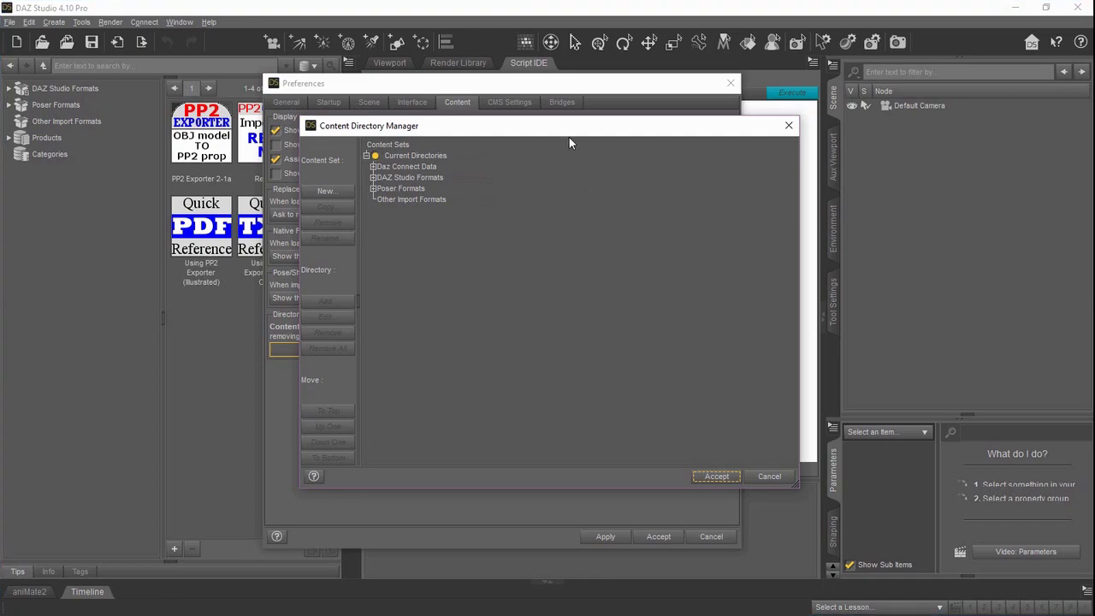
Step: Expand the DAZ Studio Formats content set to list its three library paths
left_click(373, 178)
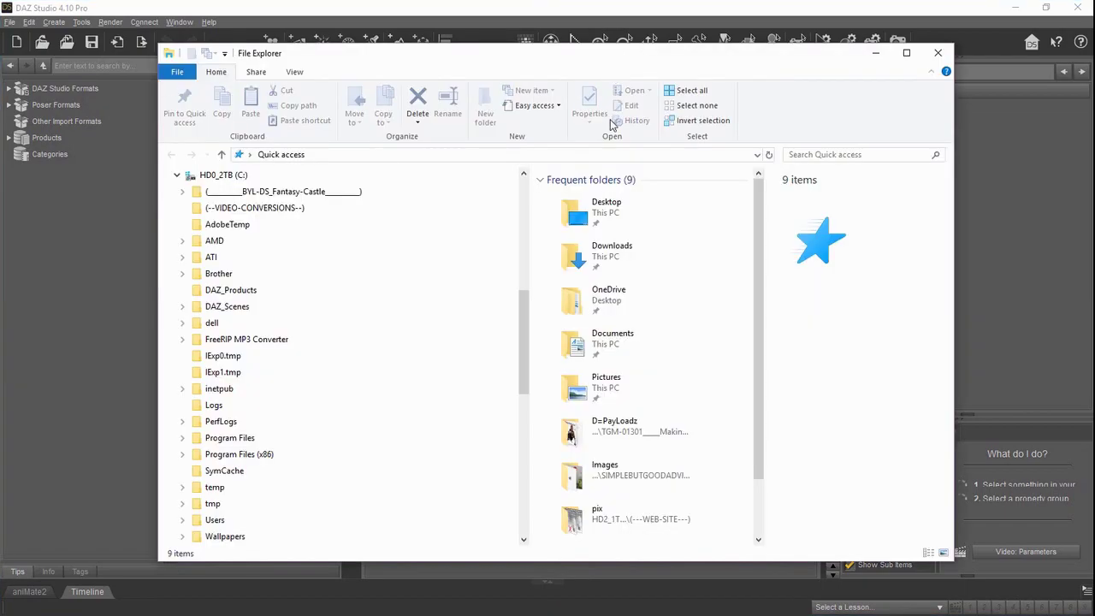
Step: In File Explorer, go to C:\Users\Public\Public Documents, select My DAZ 3D Library, and return to DAZ Studio
left_click(225, 520)
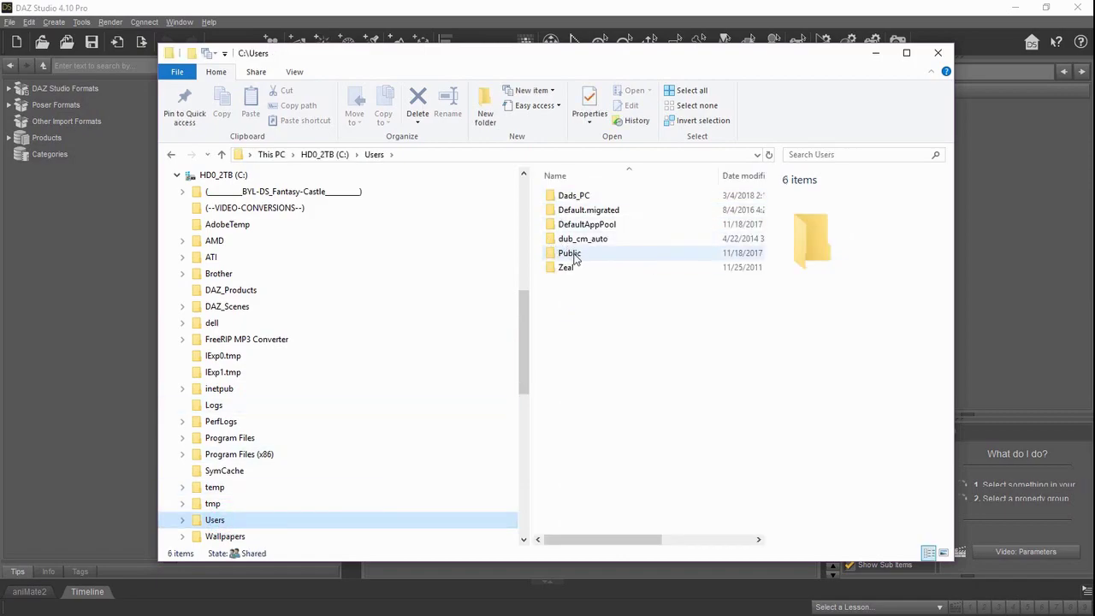
double_click(571, 254)
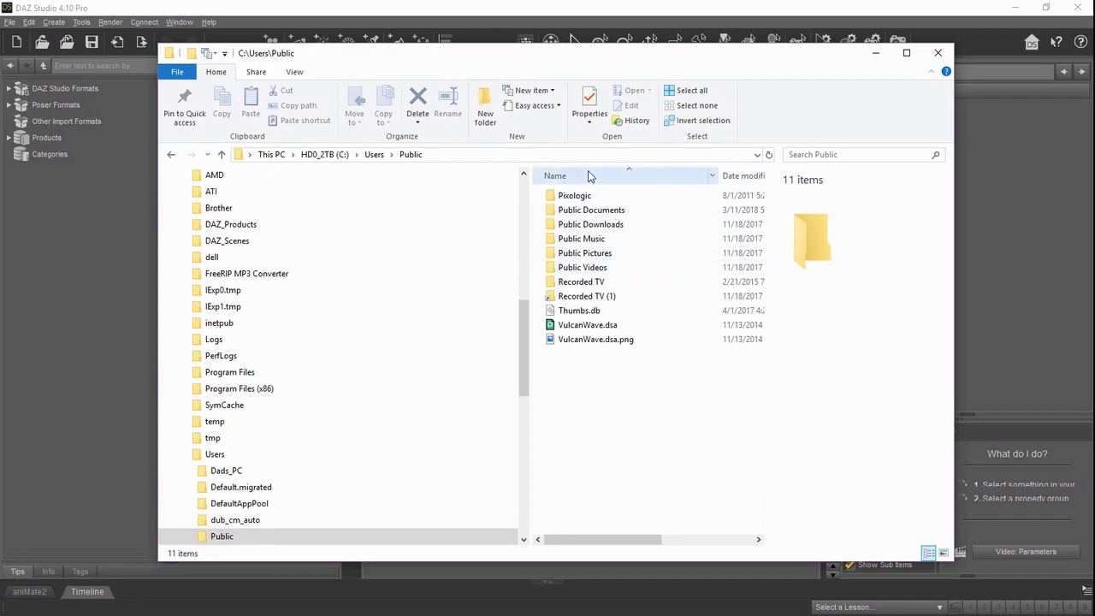
left_click(671, 15)
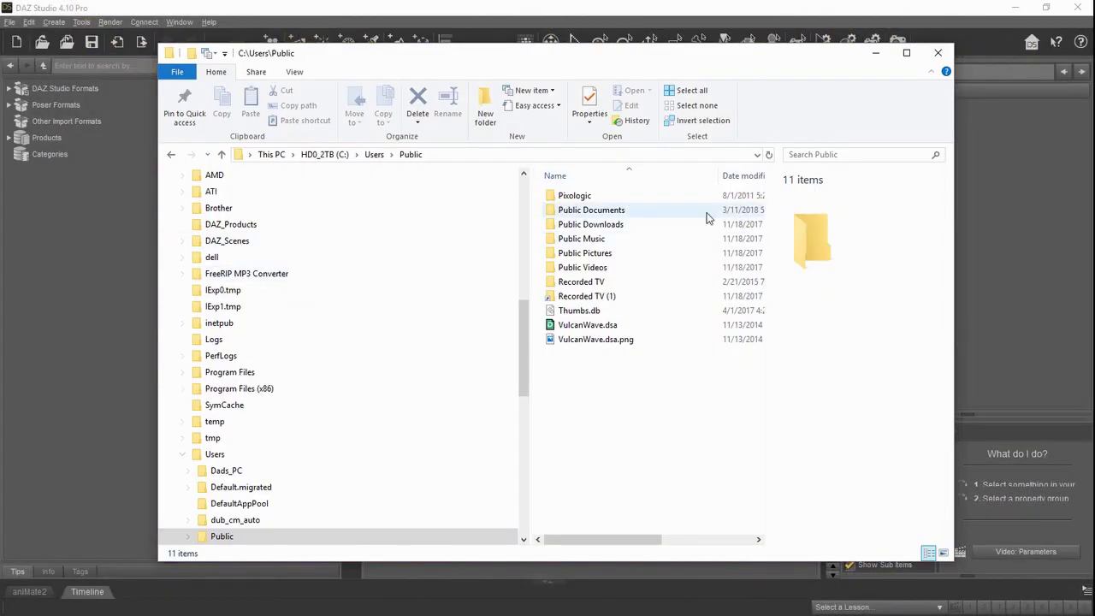
double_click(617, 211)
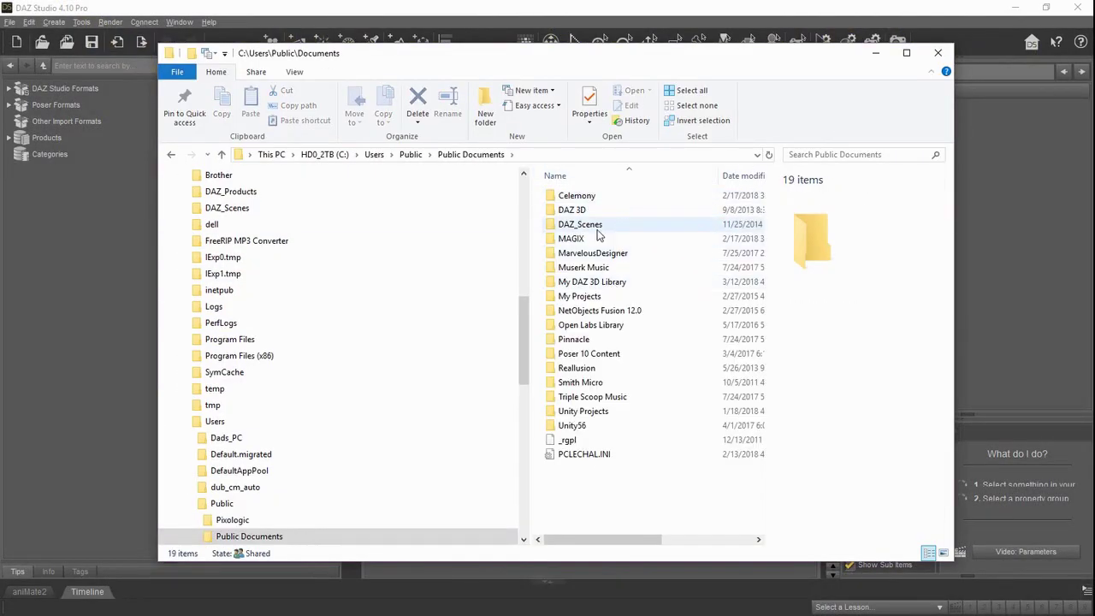
left_click(596, 283)
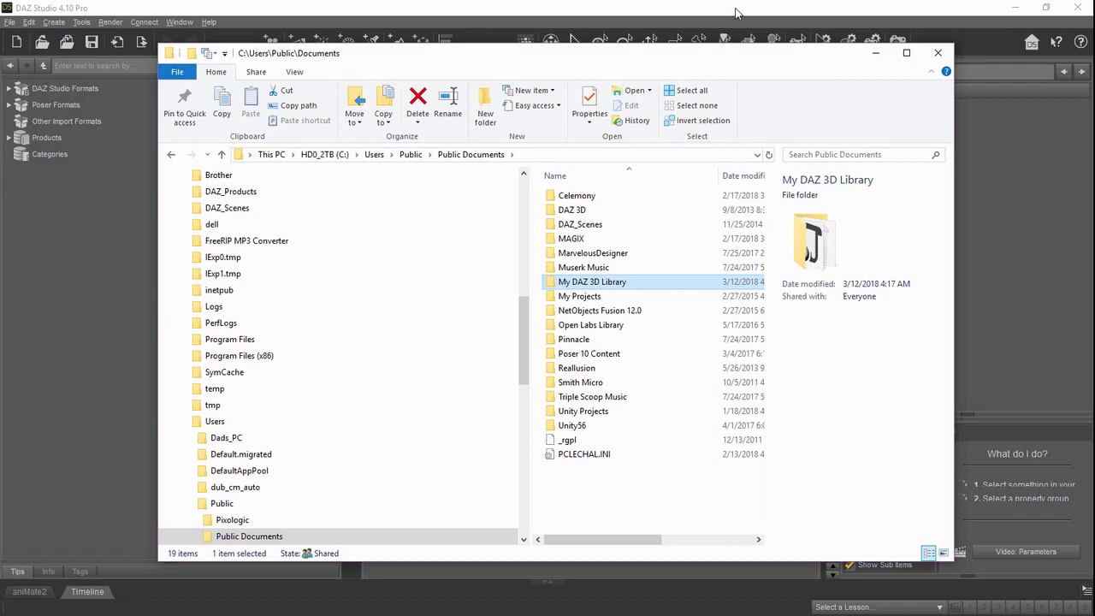
left_click(736, 12)
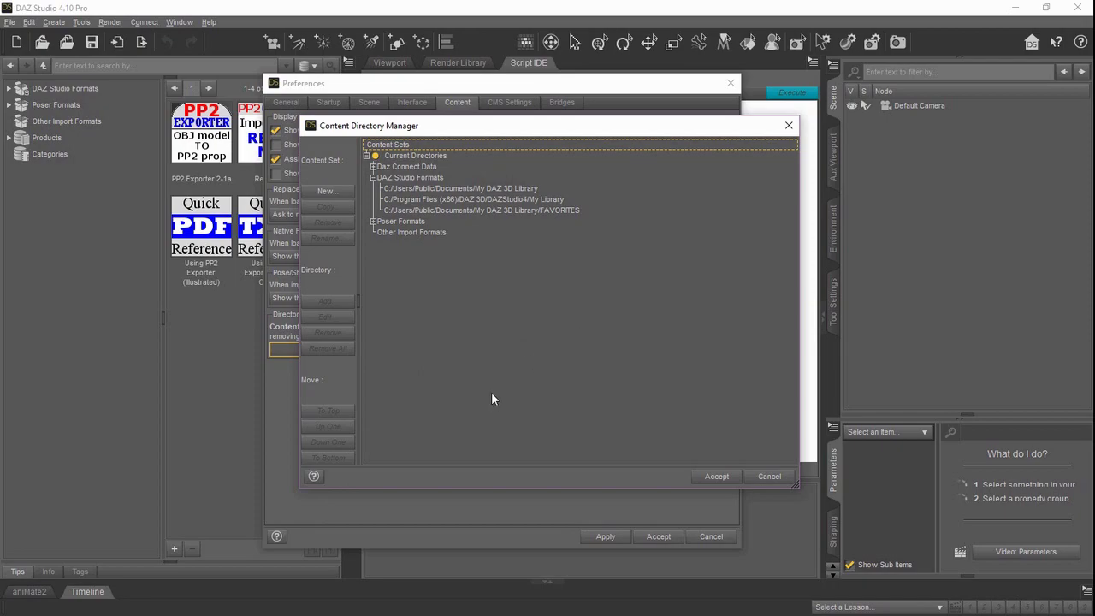
Step: Cancel out of the Content Directory Manager and Preferences without saving changes
left_click(399, 189)
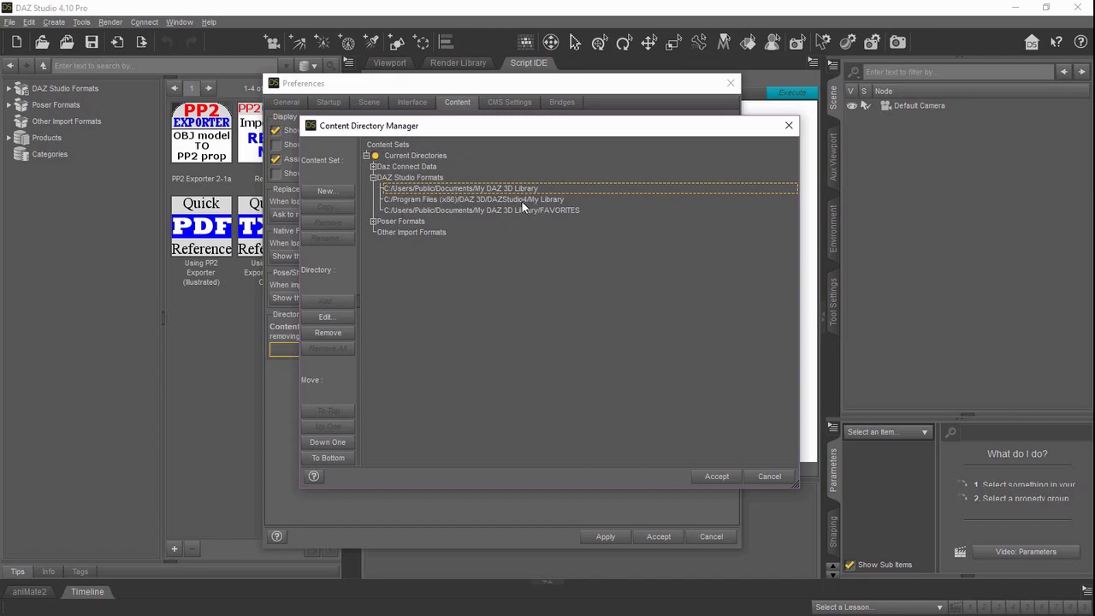
left_click(769, 481)
left_click(711, 537)
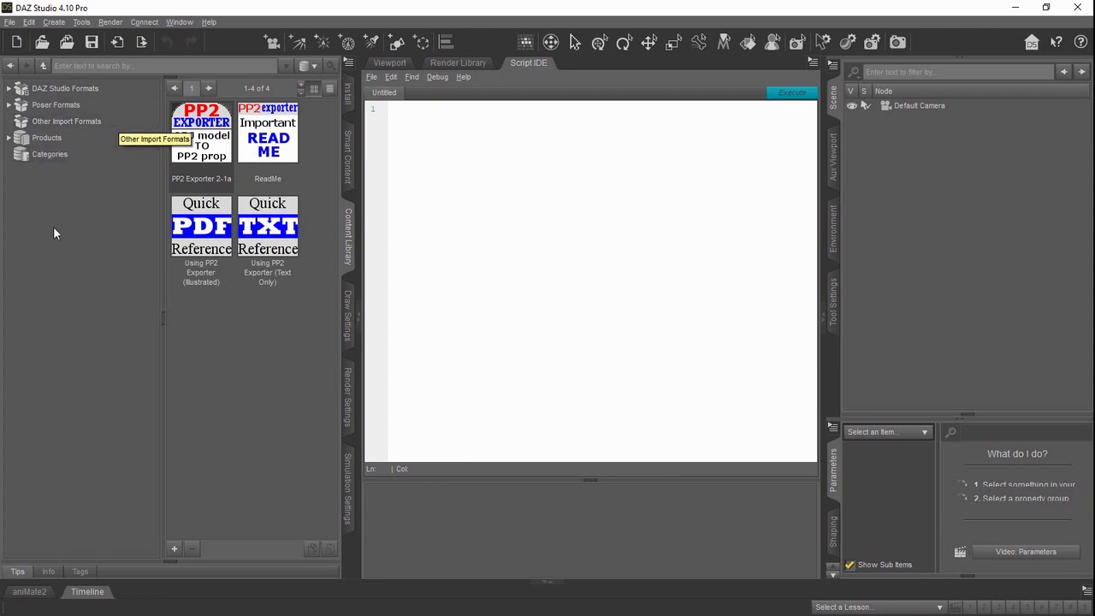
Step: Expand DAZ Studio Formats > My DAZ 3D Library to show the Scripts folder's 17 items
left_click(82, 89)
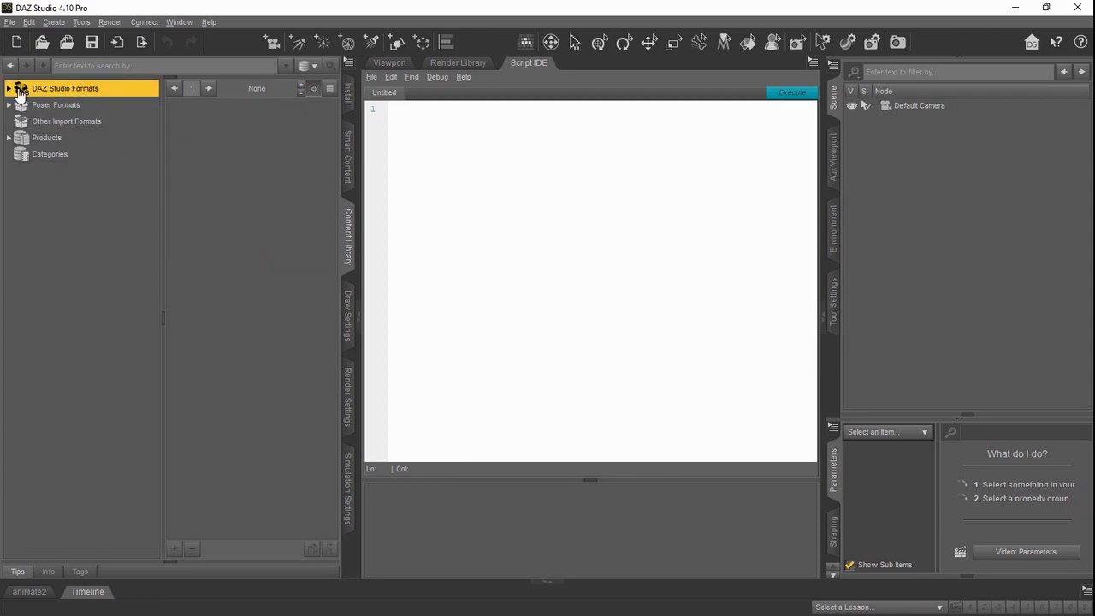
left_click(8, 89)
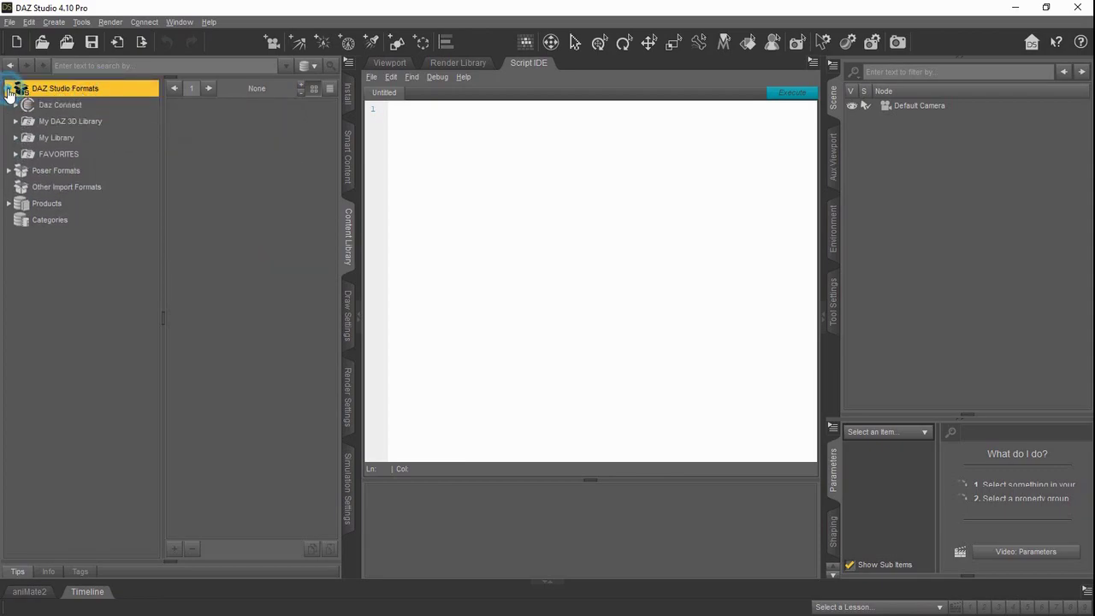
left_click(58, 122)
left_click(15, 122)
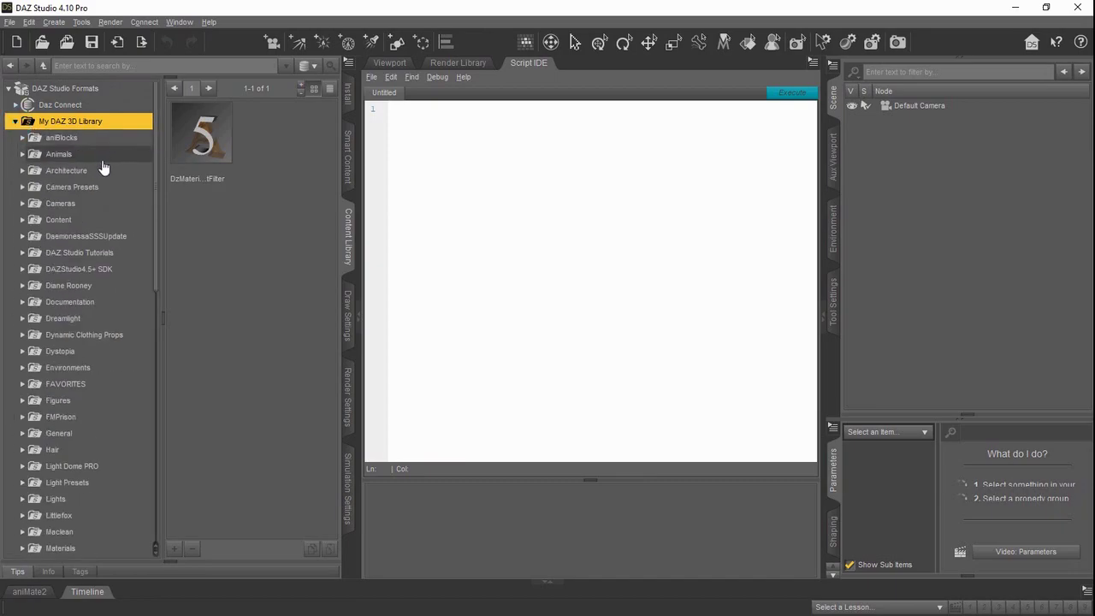
scroll(103, 239, "down", 4)
scroll(120, 376, "down", 5)
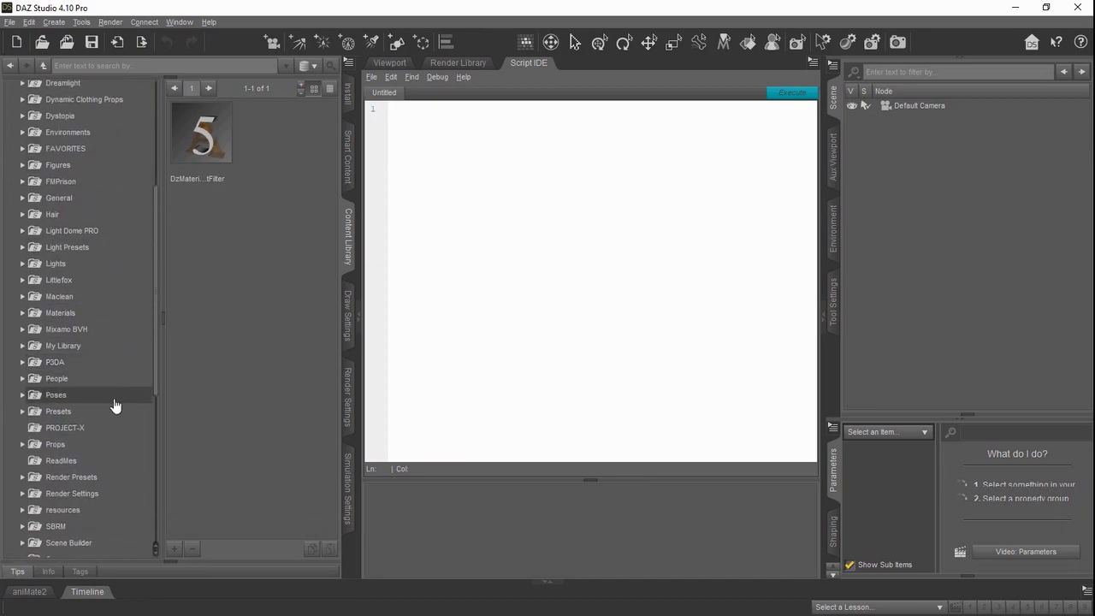
left_click(56, 451)
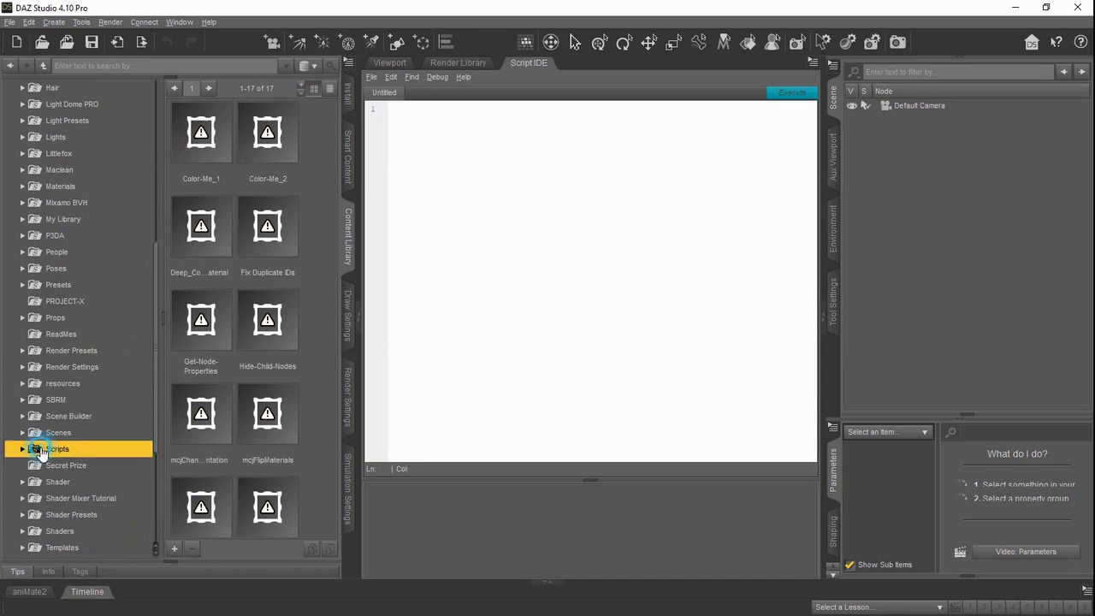
left_click_drag(157, 308, 156, 112)
Step: Expand the Scripts folder and open PP2 Exporter DS4+ to list its four items
left_click(64, 88)
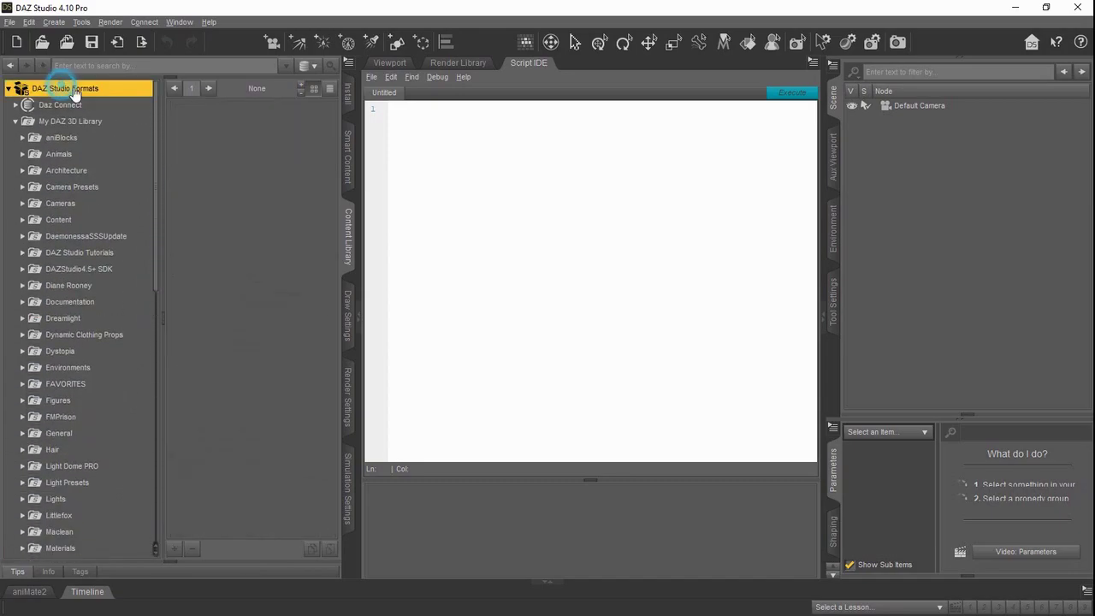
left_click(76, 121)
left_click_drag(158, 113, 159, 313)
left_click(73, 360)
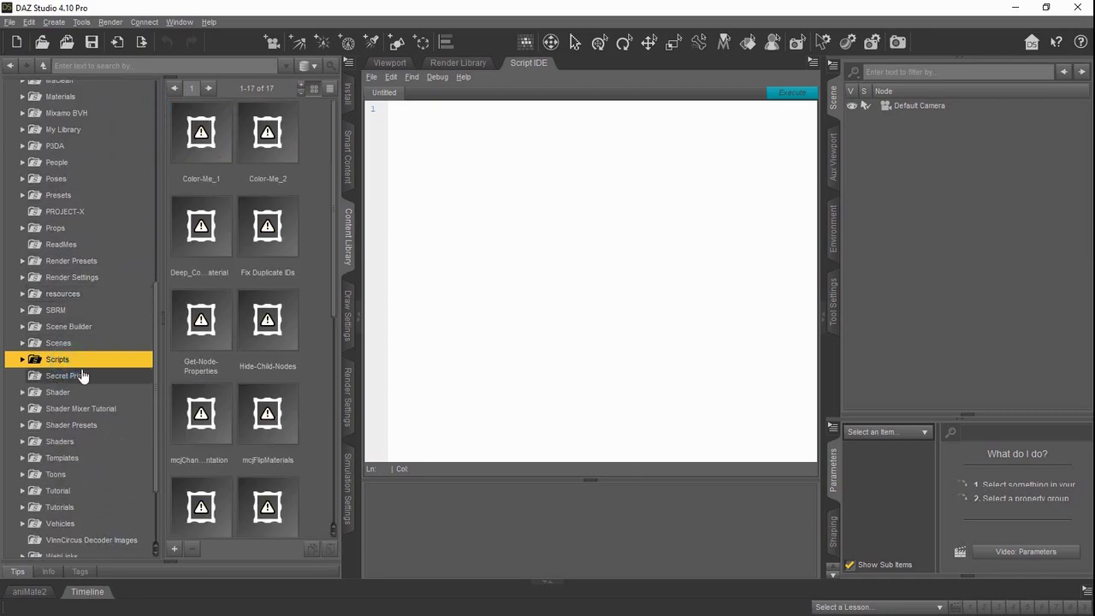
left_click(24, 360)
scroll(94, 295, "down", 2)
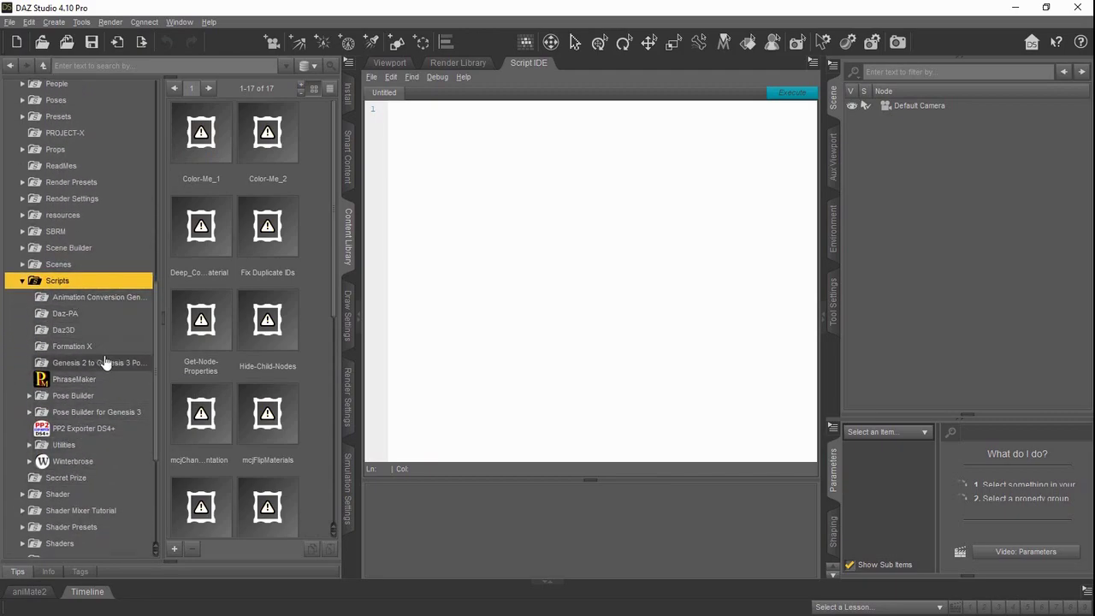
left_click(90, 428)
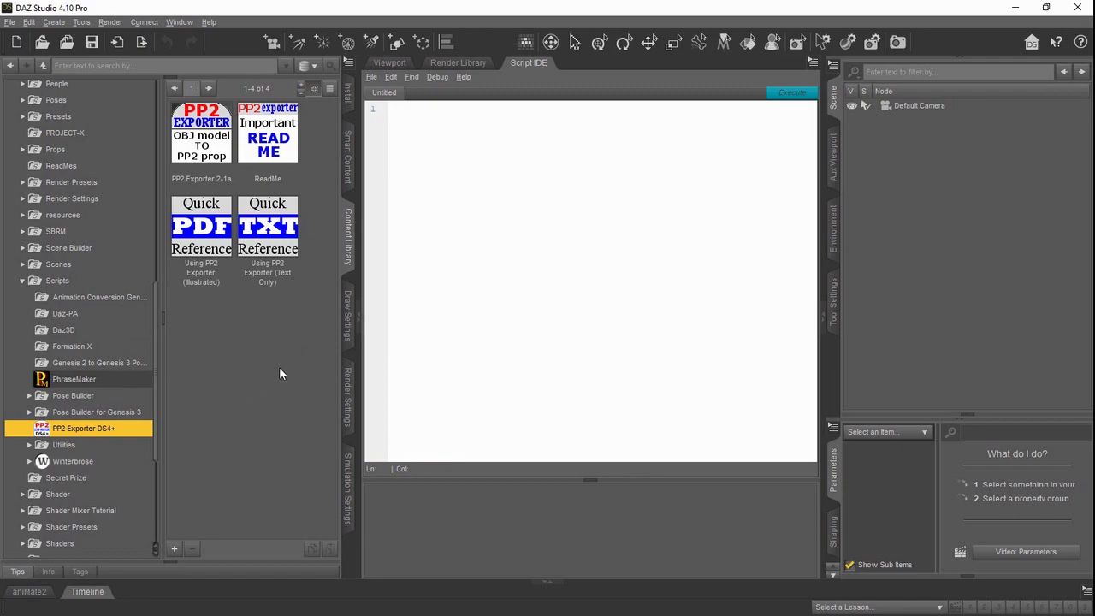
Step: In Explorer, open My DAZ 3D Library > Scripts > PP2 Exporter DS4+ to view its 15 files, then close Explorer
double_click(71, 436)
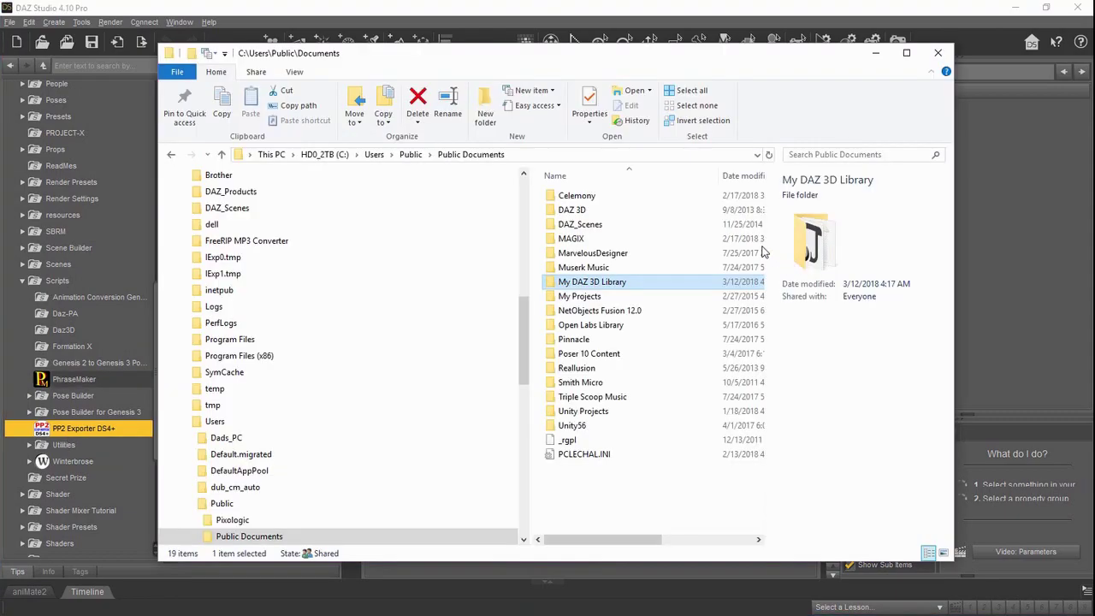
left_click_drag(730, 59, 721, 46)
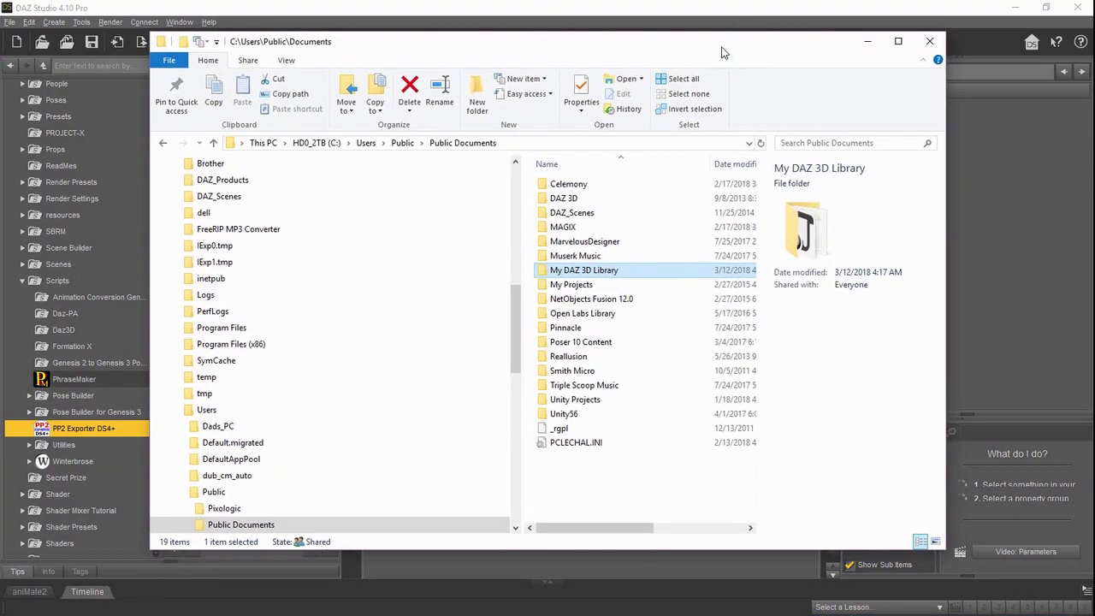
double_click(598, 272)
scroll(694, 296, "down", 4)
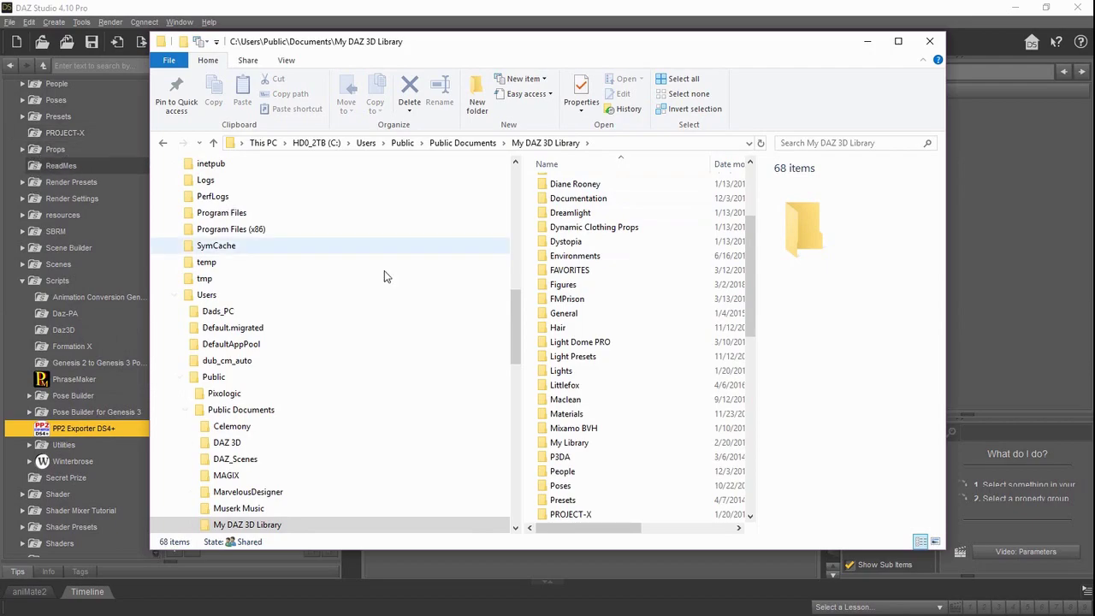
scroll(648, 324, "down", 1)
scroll(647, 325, "down", 6)
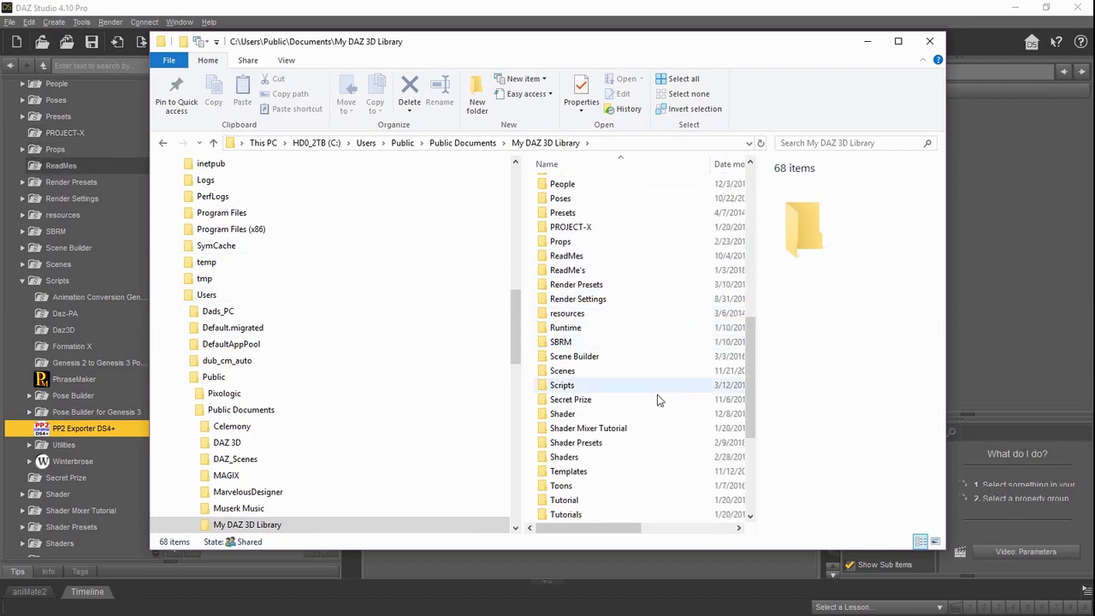
double_click(573, 387)
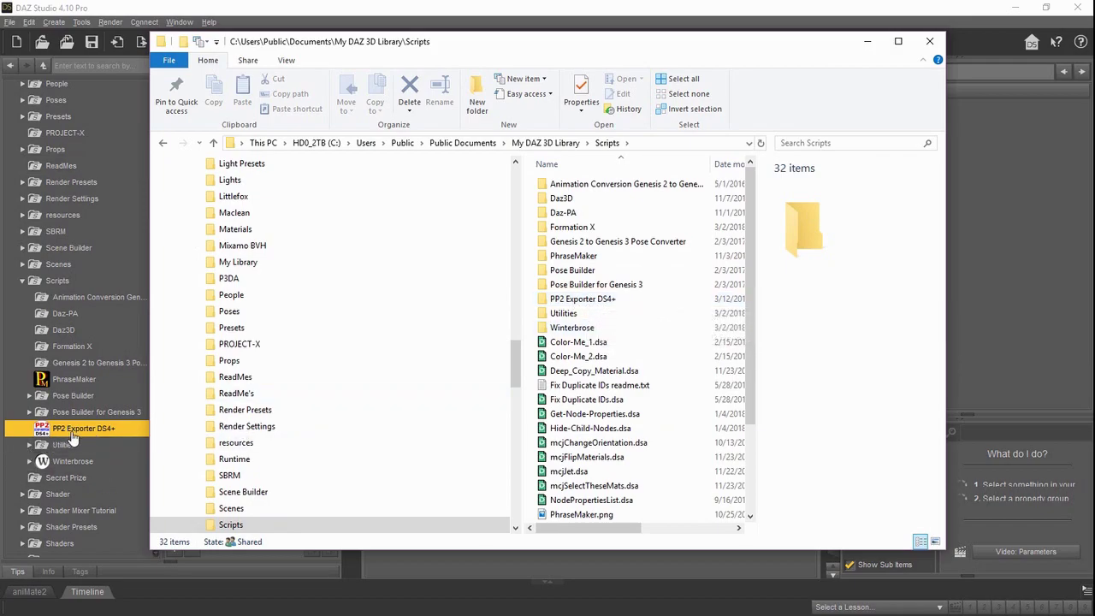
double_click(583, 298)
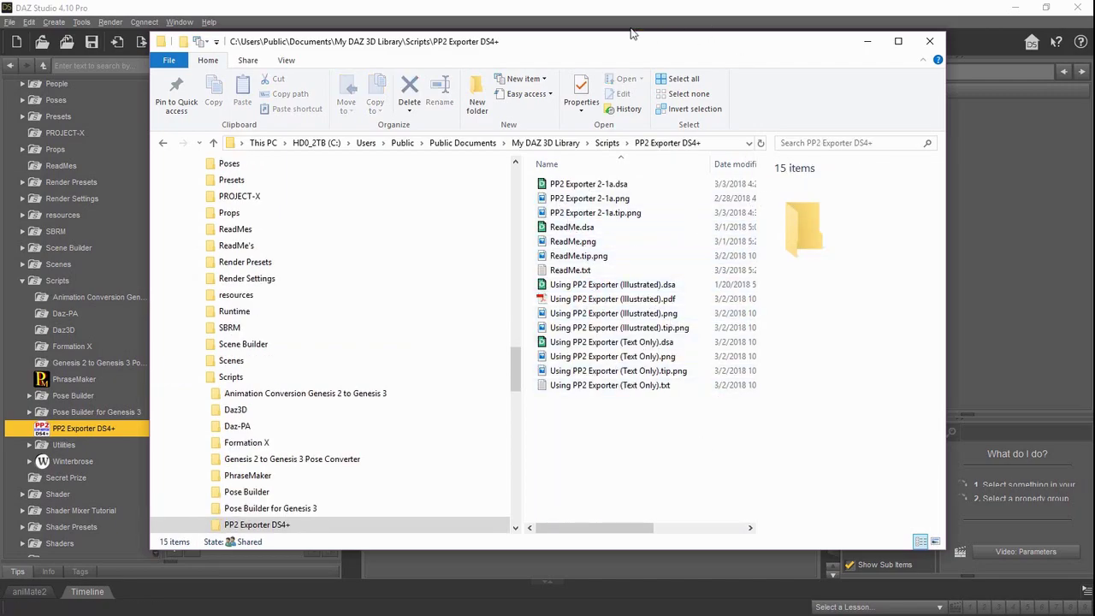
left_click_drag(614, 46, 760, 45)
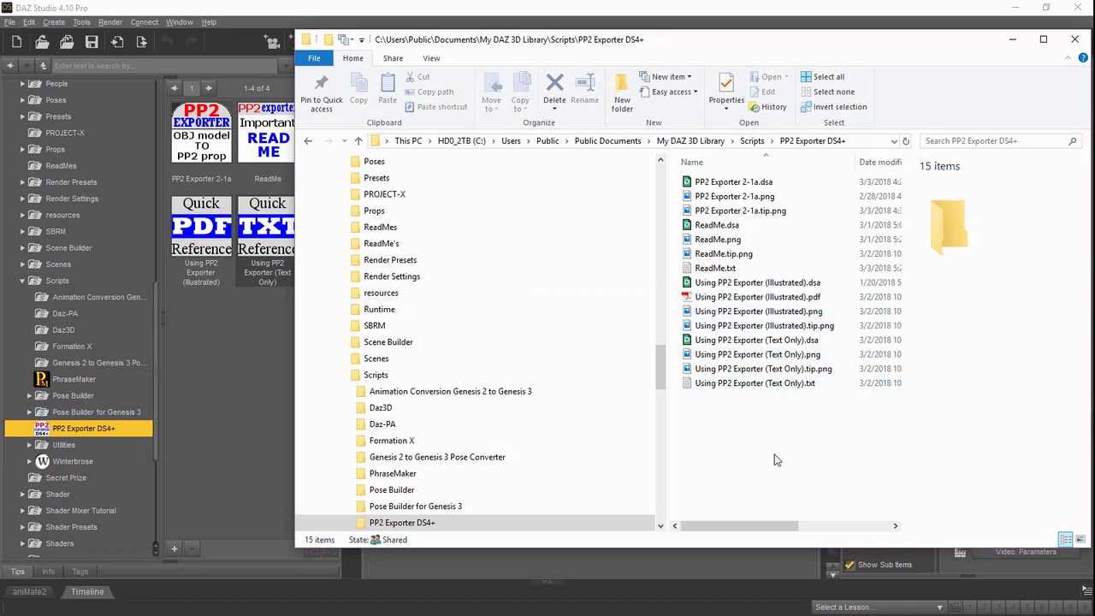
left_click(1074, 39)
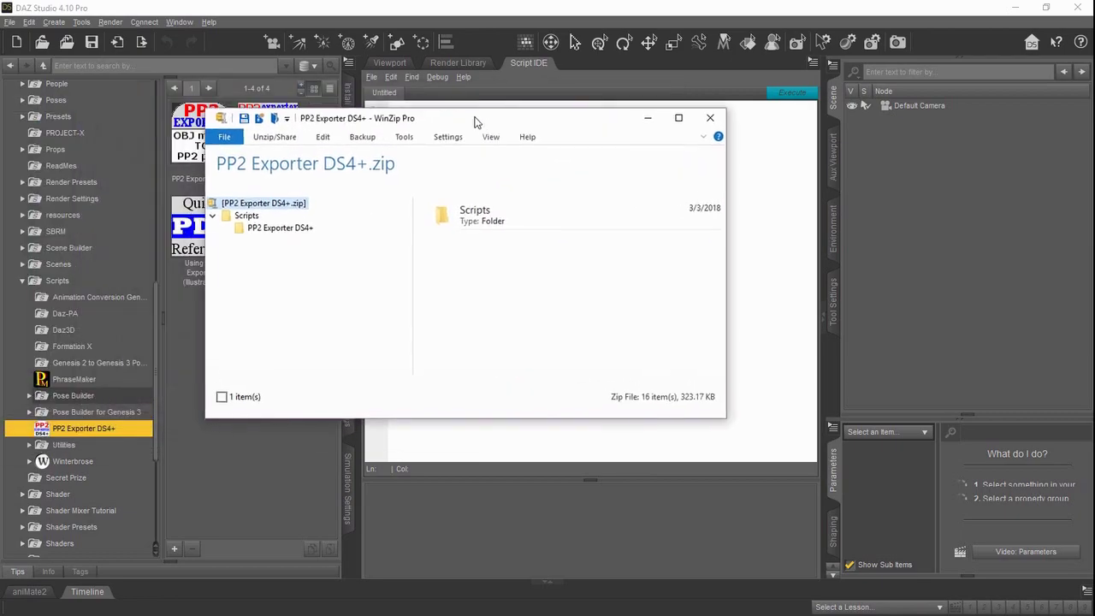
Step: Browse PP2 Exporter DS4+.zip in WinZip down to its Scripts folder contents, then close WinZip
left_click_drag(476, 116, 497, 135)
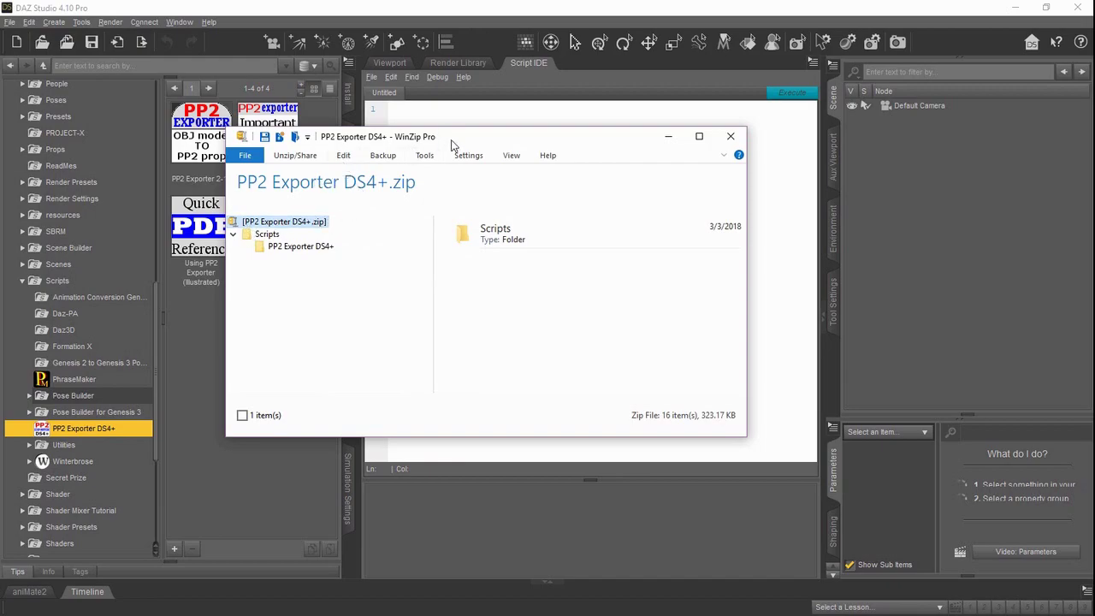
left_click_drag(453, 145, 487, 159)
left_click(301, 248)
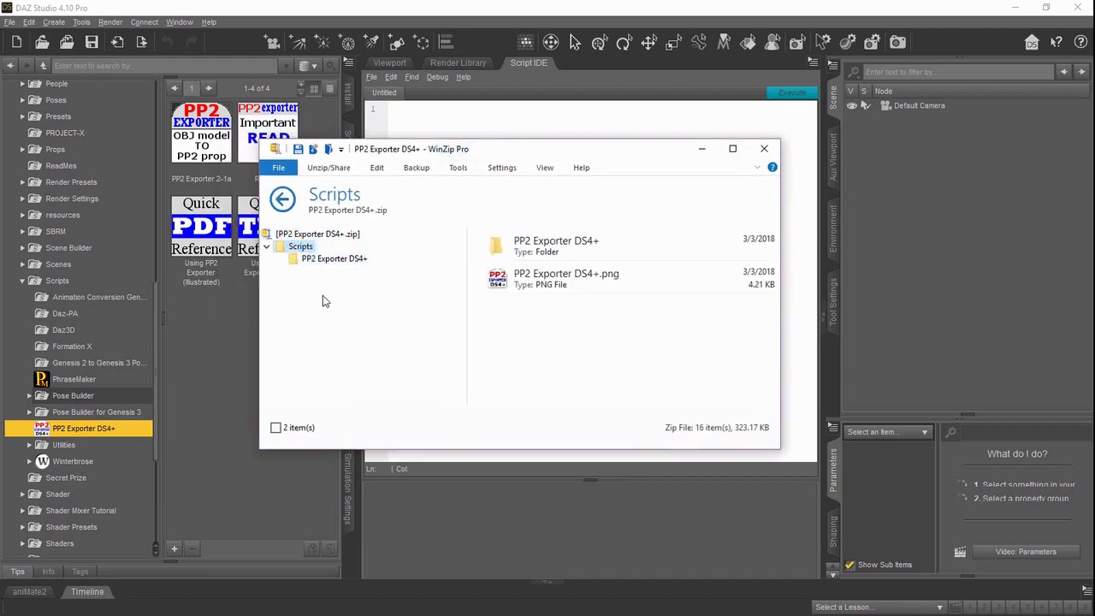
left_click(322, 260)
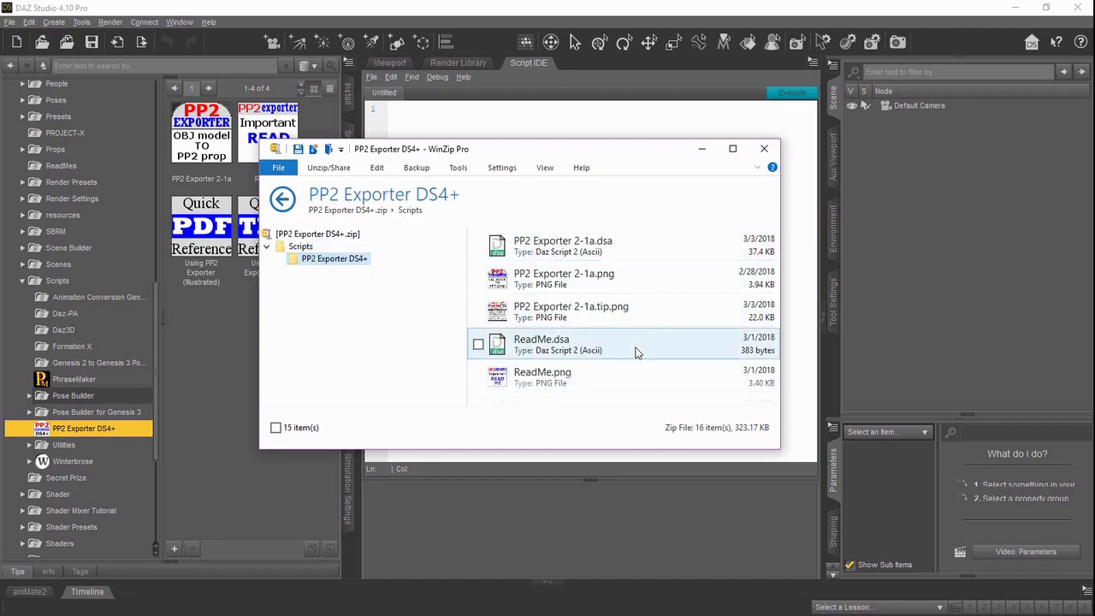
scroll(714, 284, "down", 3)
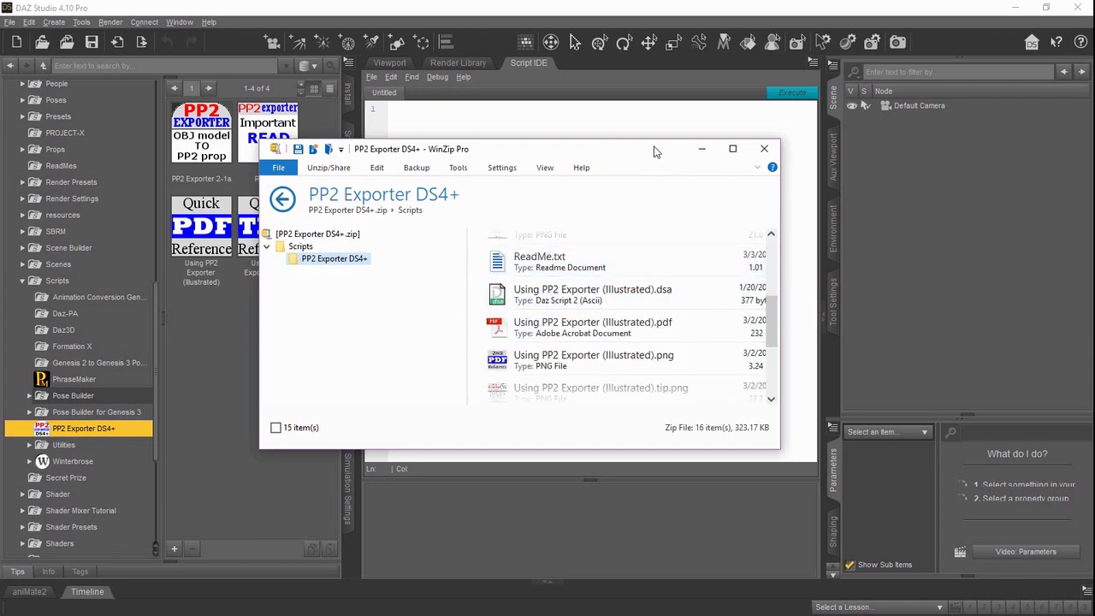
left_click_drag(655, 140, 655, 39)
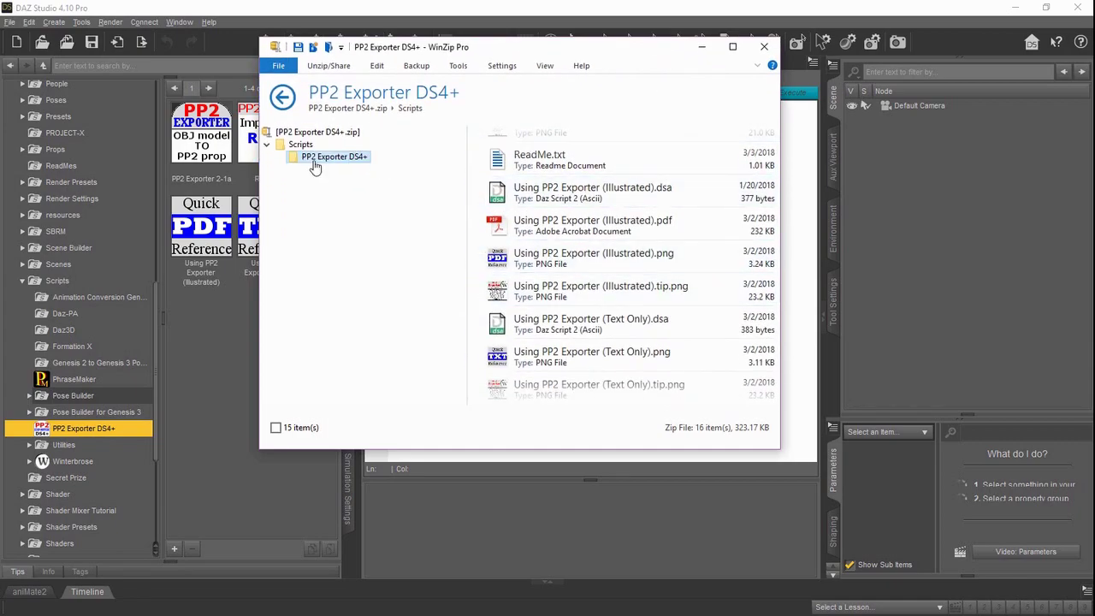
left_click_drag(315, 167, 292, 152)
left_click(291, 133)
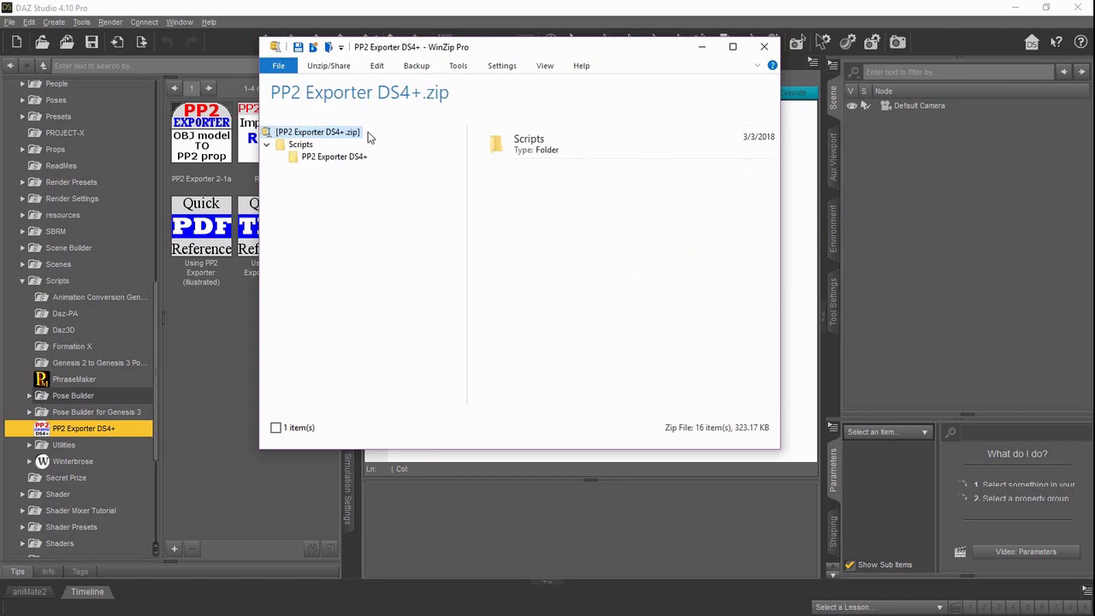
left_click(330, 156)
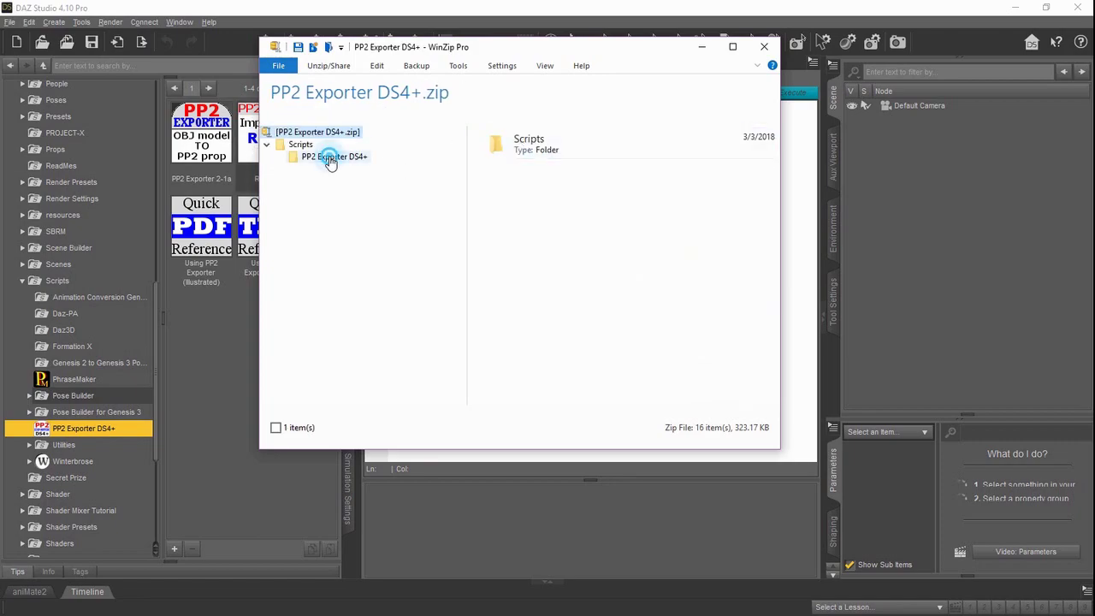
left_click(301, 145)
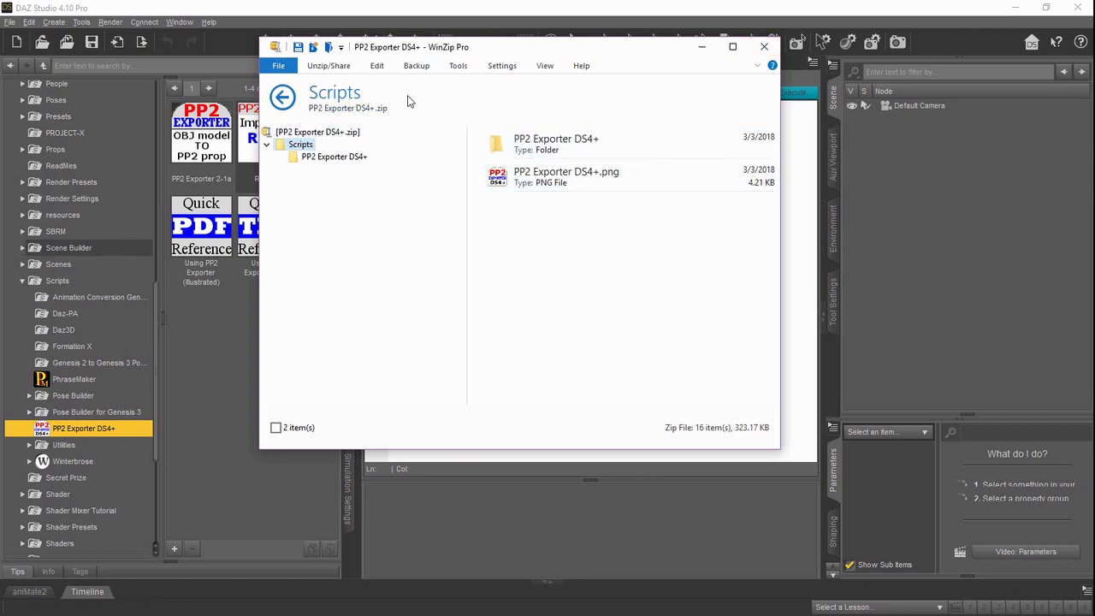
left_click(764, 47)
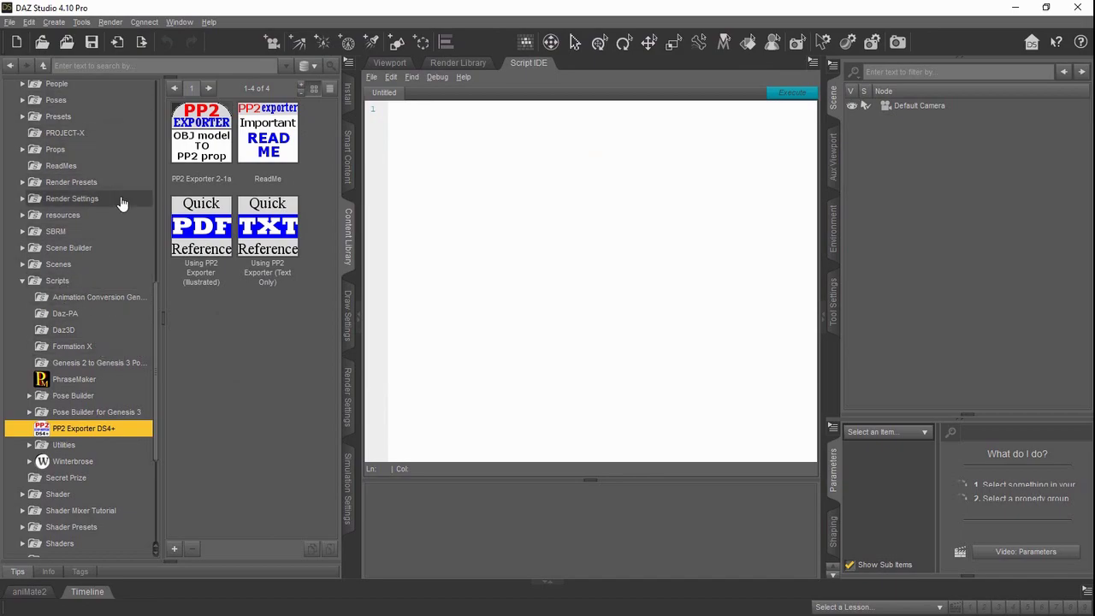
Step: Show the Scripts folder's 17 scripts and choose Browse to Folder Location from its context menu
scroll(81, 248, "up", 1)
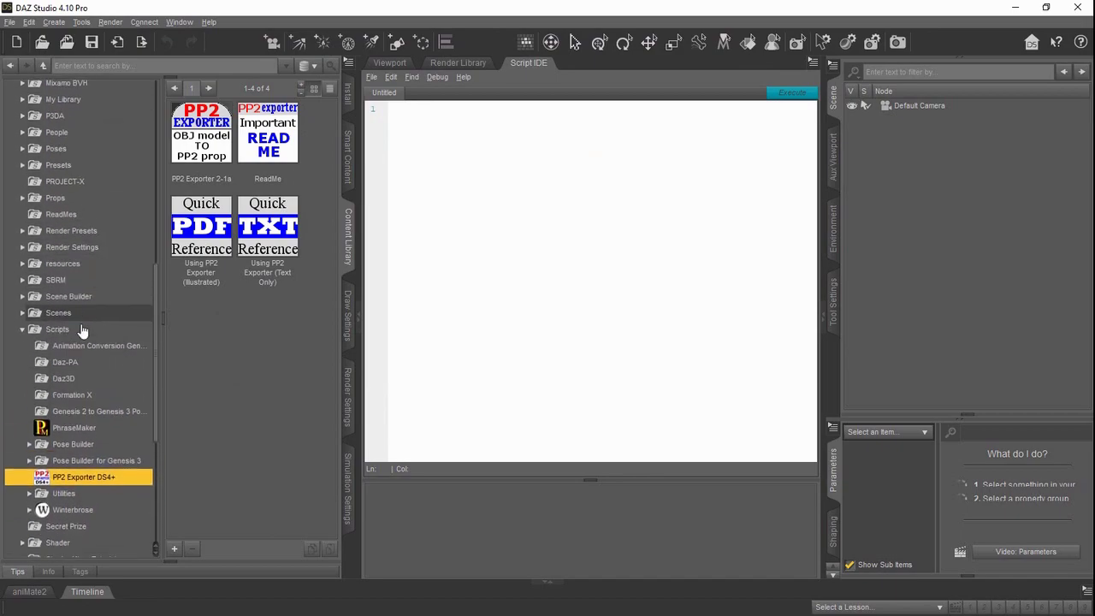
left_click(74, 329)
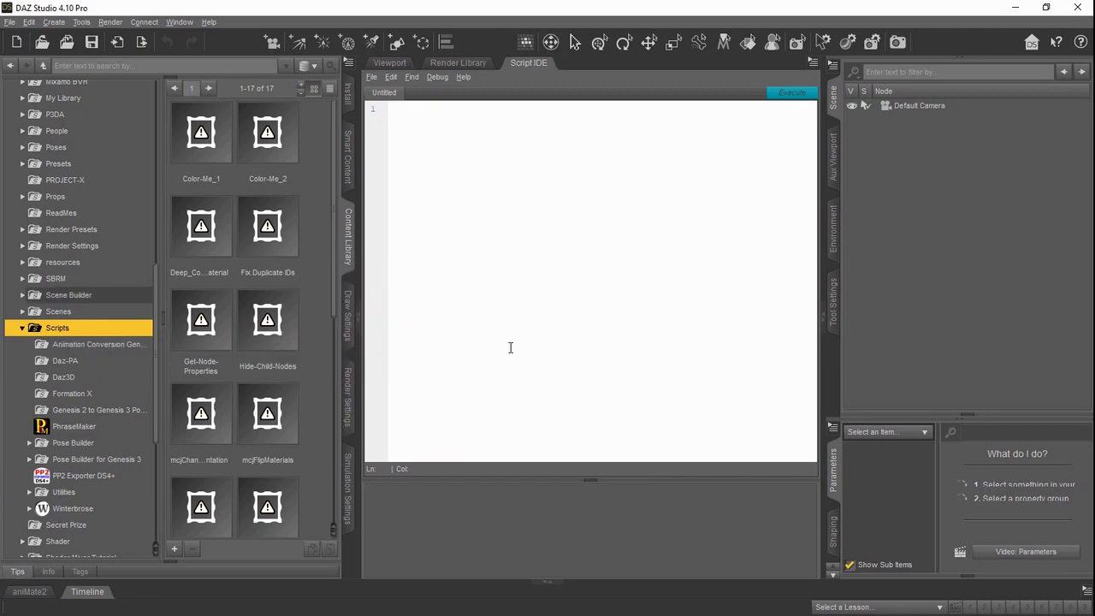
right_click(71, 330)
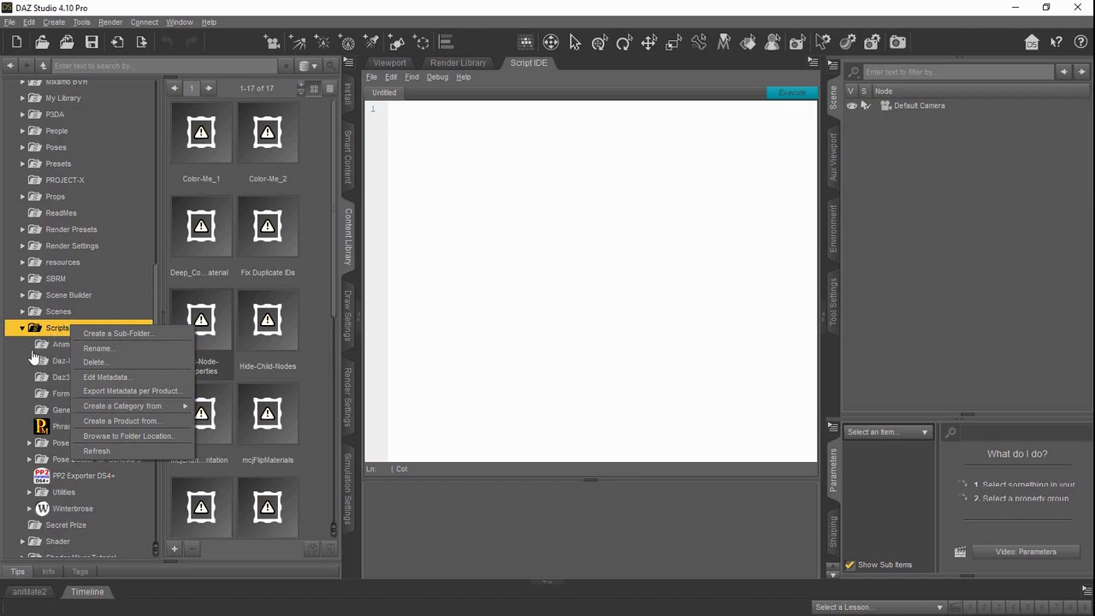
left_click(149, 437)
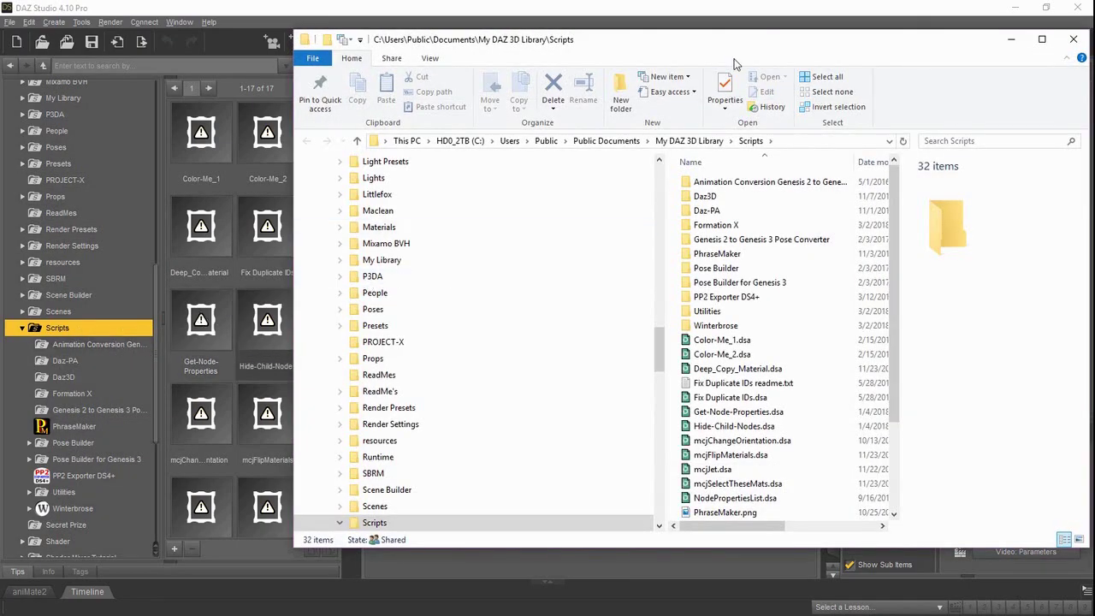
Step: Review the 32 items in C:\Users\Public\Documents\My DAZ 3D Library\Scripts, then close Explorer
left_click_drag(786, 49, 626, 54)
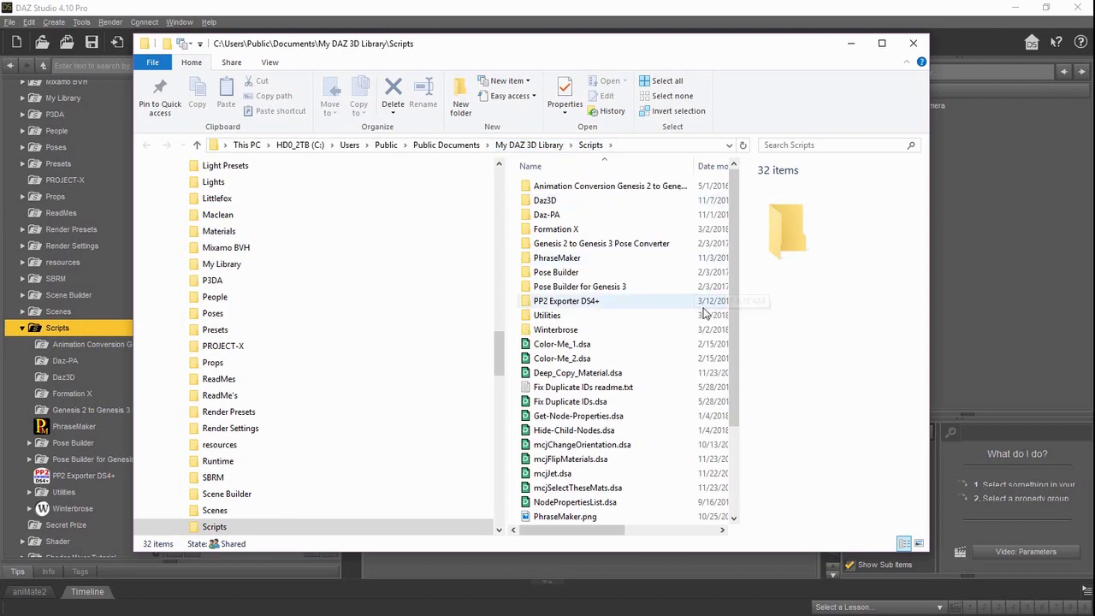
left_click_drag(737, 237, 760, 310)
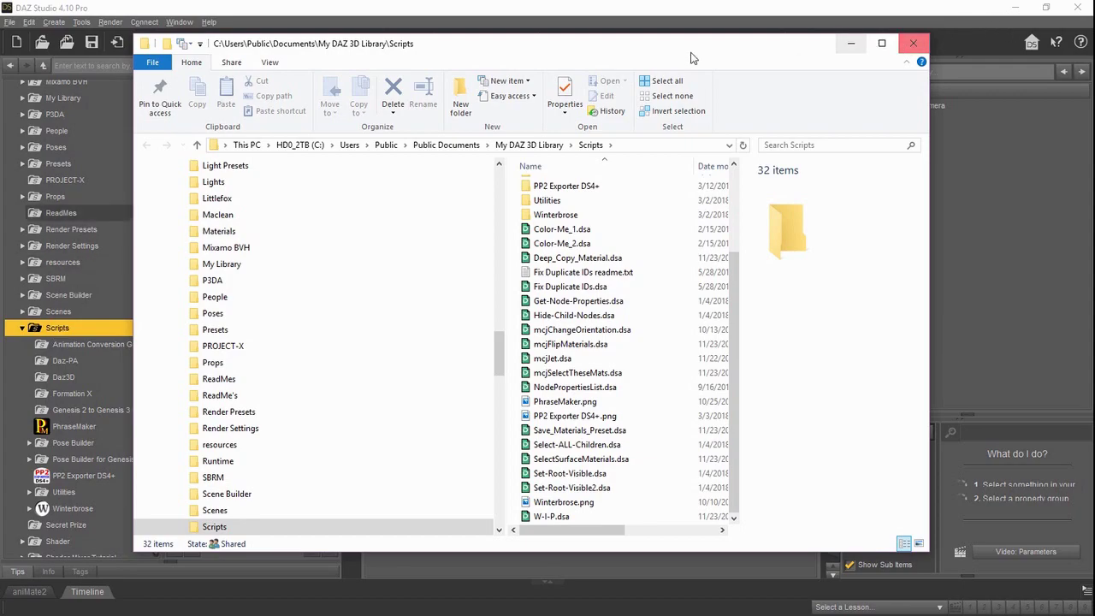
left_click(906, 45)
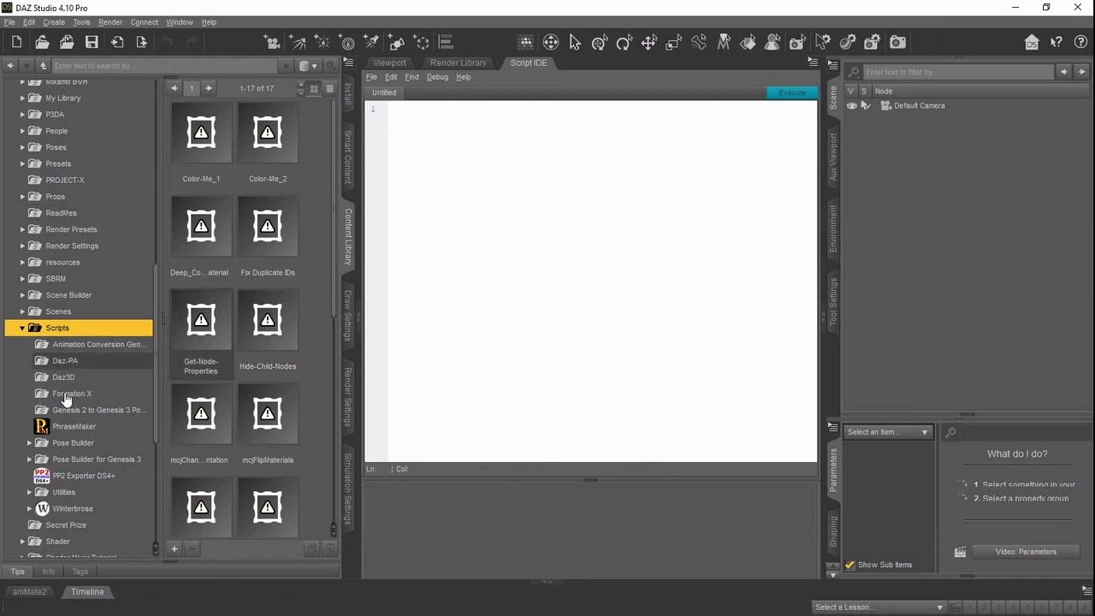
Step: Step through Utilities and PP2 Exporter DS4+ back to the Scripts folder's 17 scripts
left_click(85, 492)
left_click(84, 476)
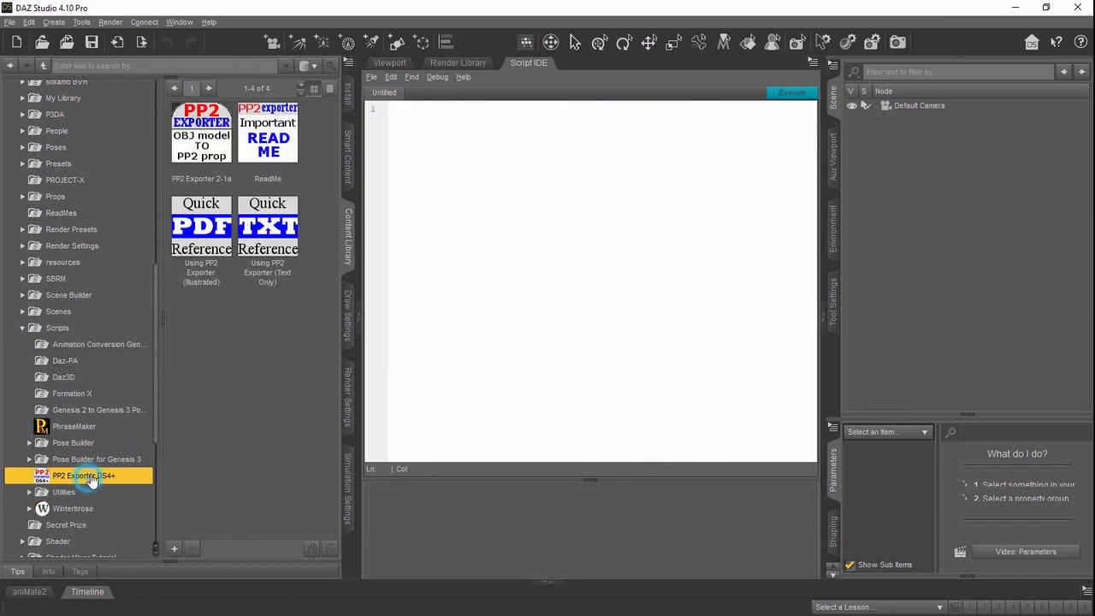
left_click(61, 327)
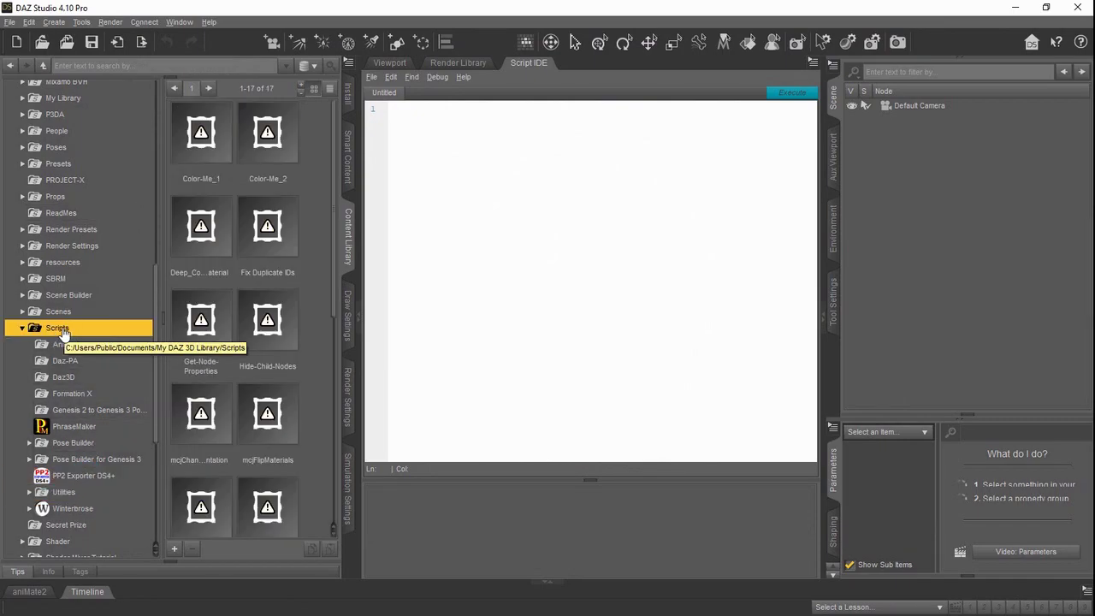